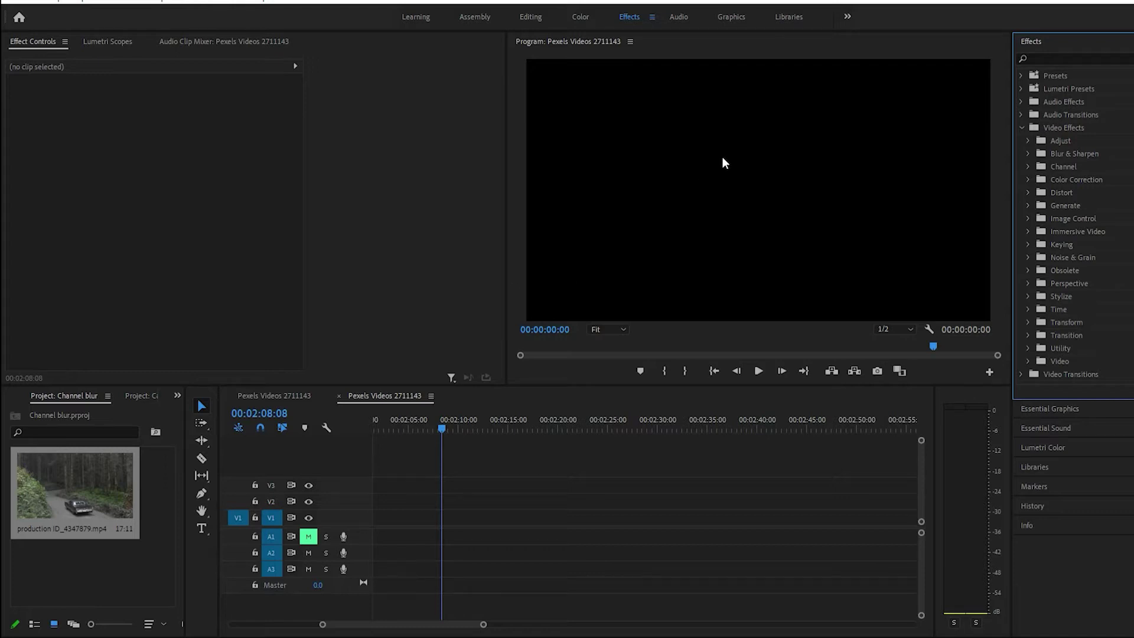
- Add production ID_4347879.mp4 to track V1 of the sequence and select the clip
{"action": "left_click_drag", "start_coordinate": [103, 485], "coordinate": [383, 518]}
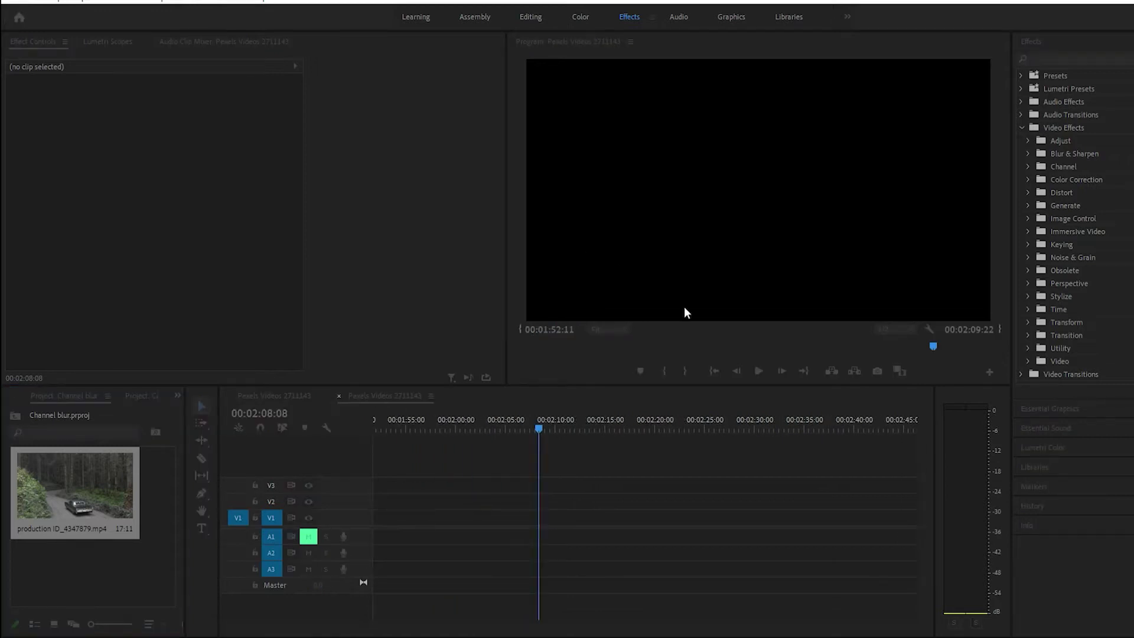
{"action": "left_click", "coordinate": [718, 330]}
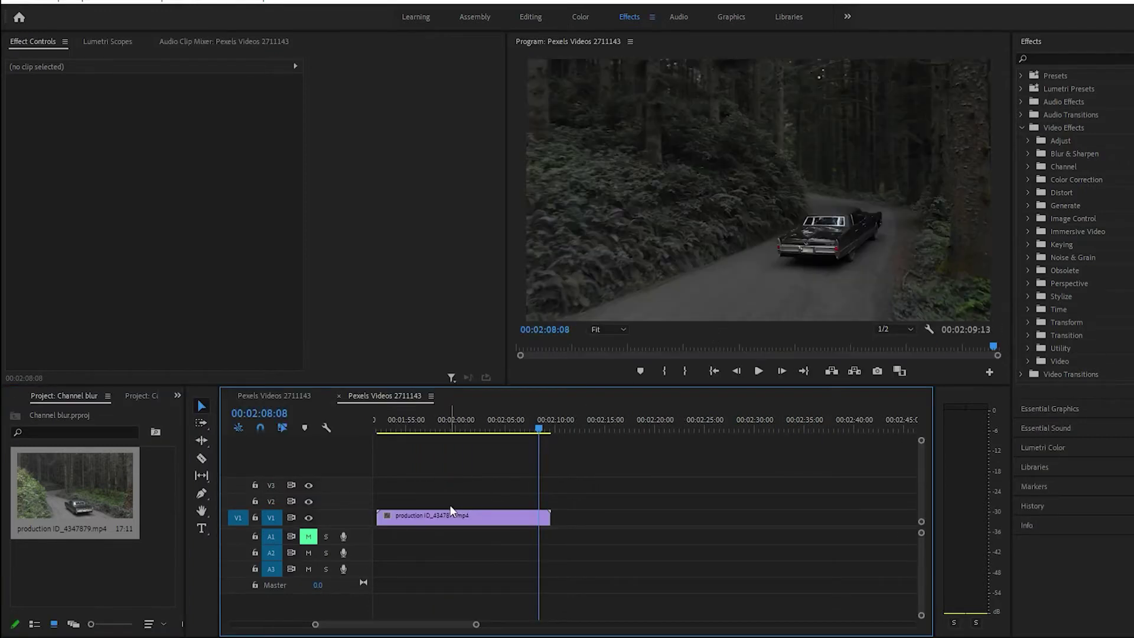
{"action": "left_click", "coordinate": [425, 514]}
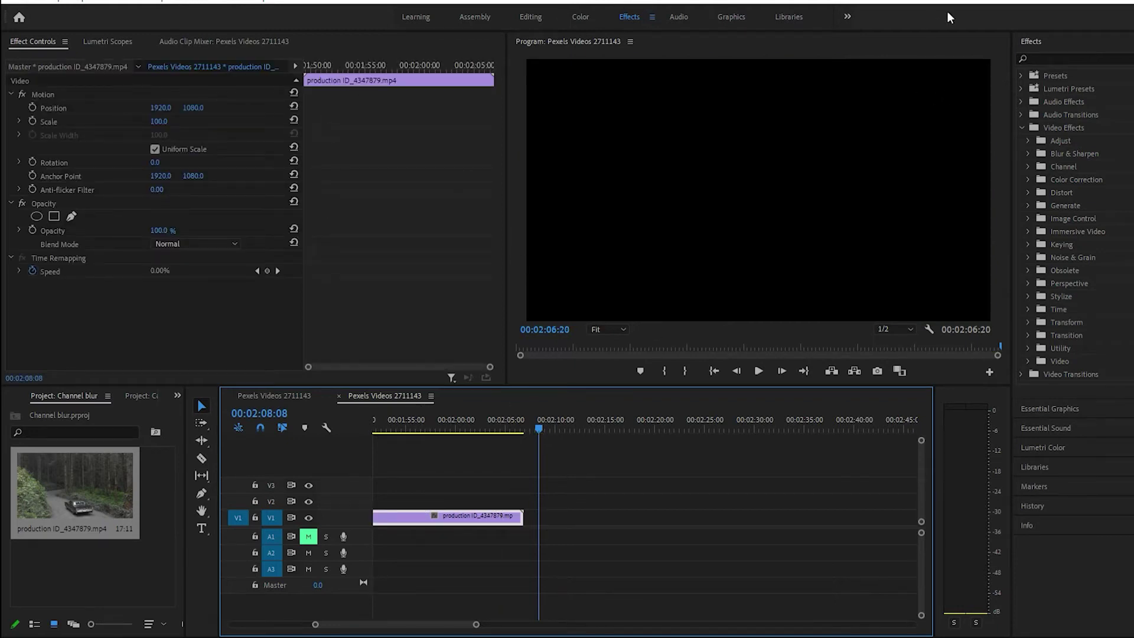
- Search 'channel', apply Channel Blur to the V1 clip and move the playhead to 00:01:55:13
{"action": "left_click", "coordinate": [1061, 58]}
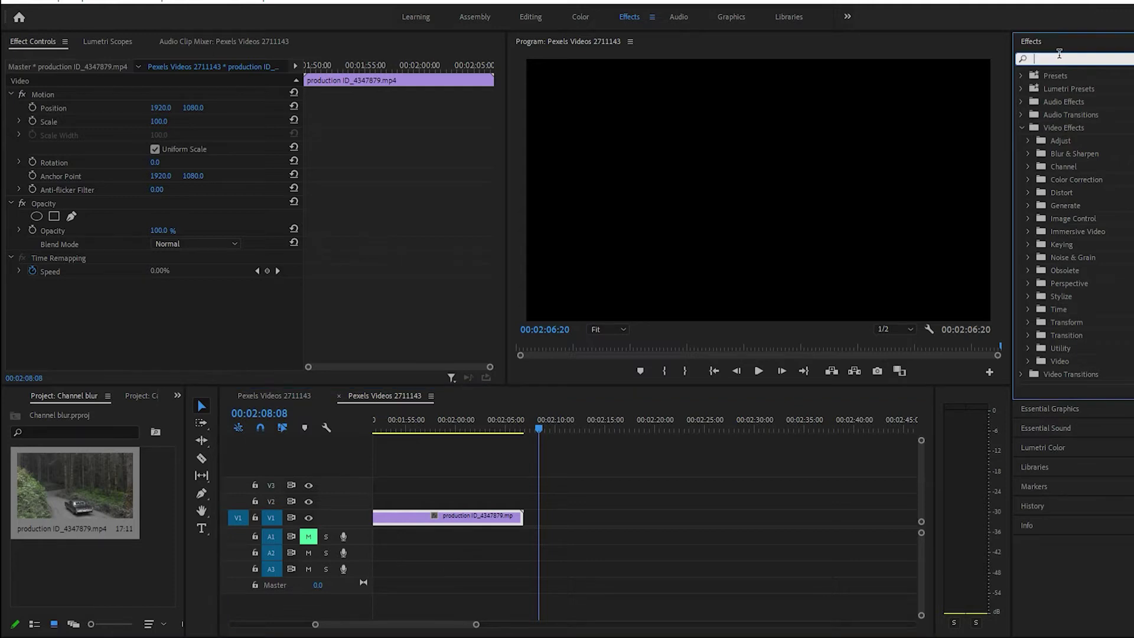
{"action": "type", "text": "ch"}
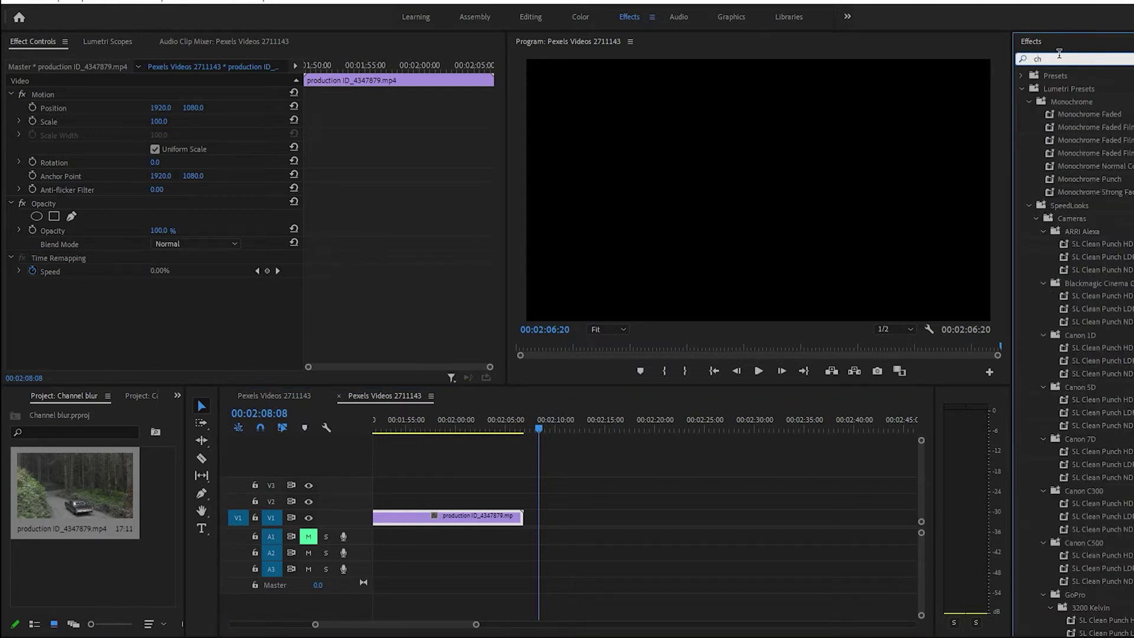
{"action": "type", "text": "annel"}
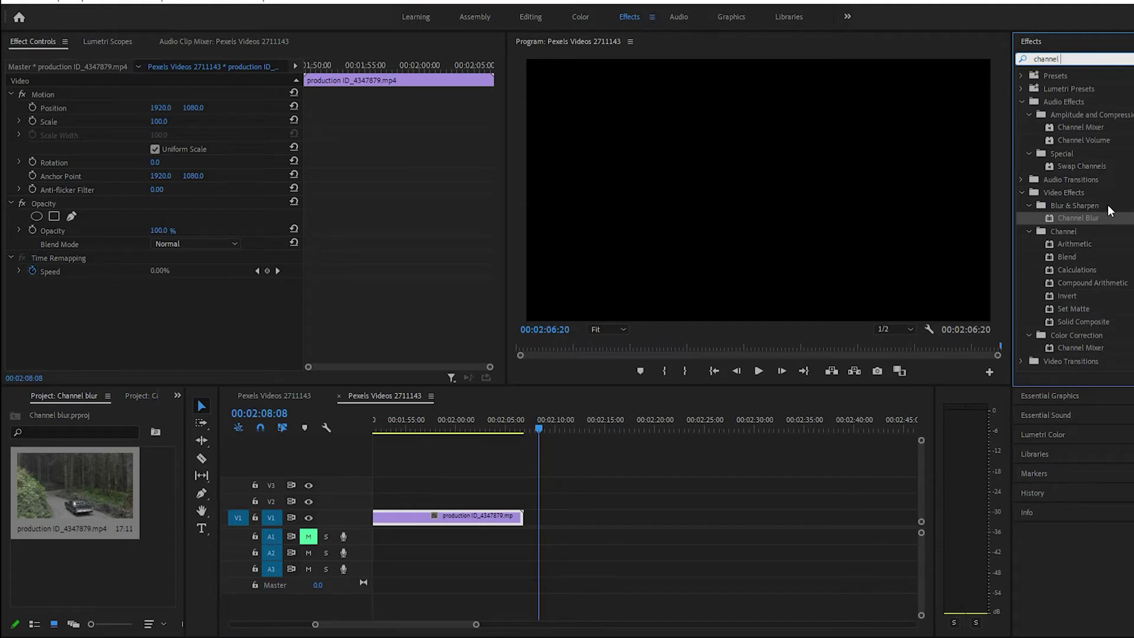
{"action": "left_click_drag", "start_coordinate": [1093, 217], "coordinate": [422, 516]}
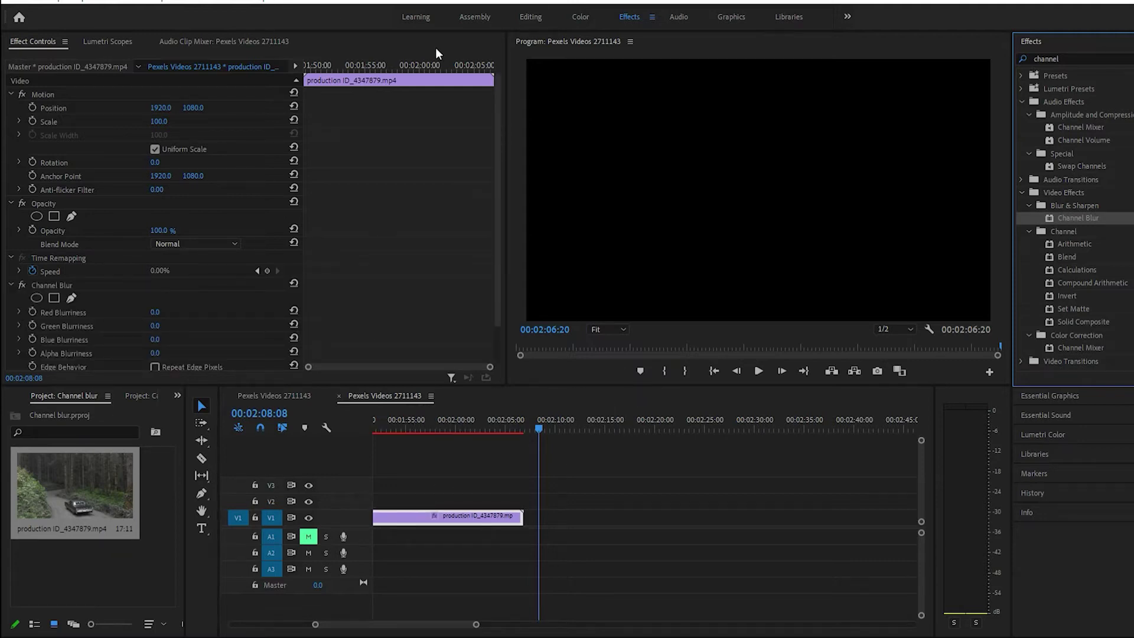
{"action": "left_click", "coordinate": [420, 497]}
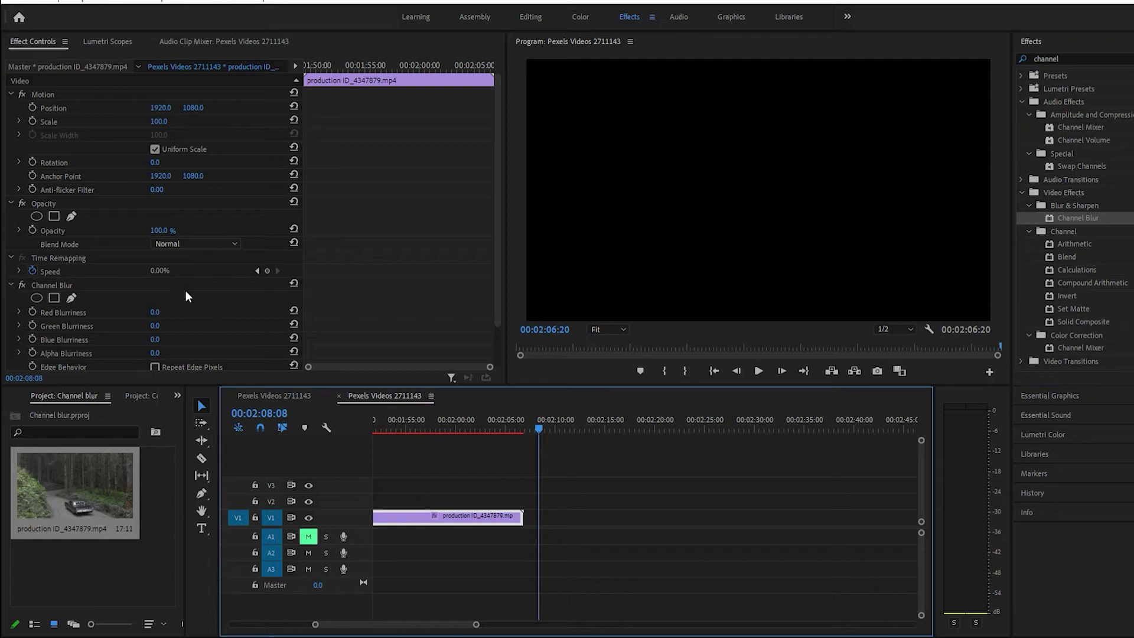
{"action": "left_click", "coordinate": [412, 411]}
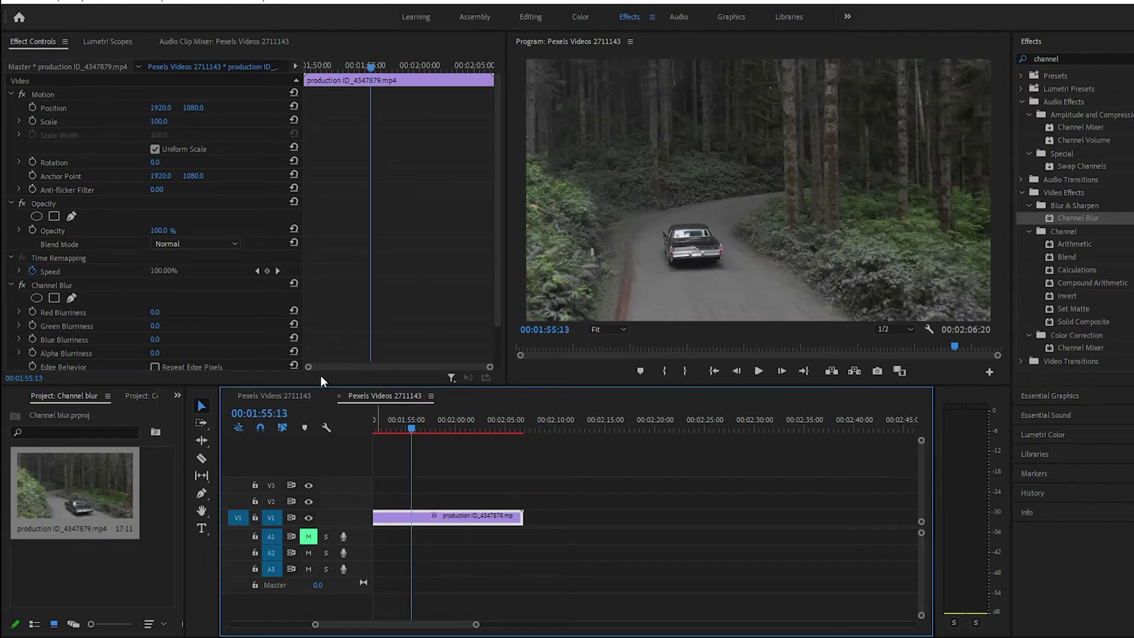
- Set Channel Blur blurriness to Red 315, Green 55, Blue 32 and Alpha 1
{"action": "scroll", "coordinate": [40, 218], "scroll_direction": "down", "scroll_amount": 1}
{"action": "scroll", "coordinate": [42, 220], "scroll_direction": "down", "scroll_amount": 2}
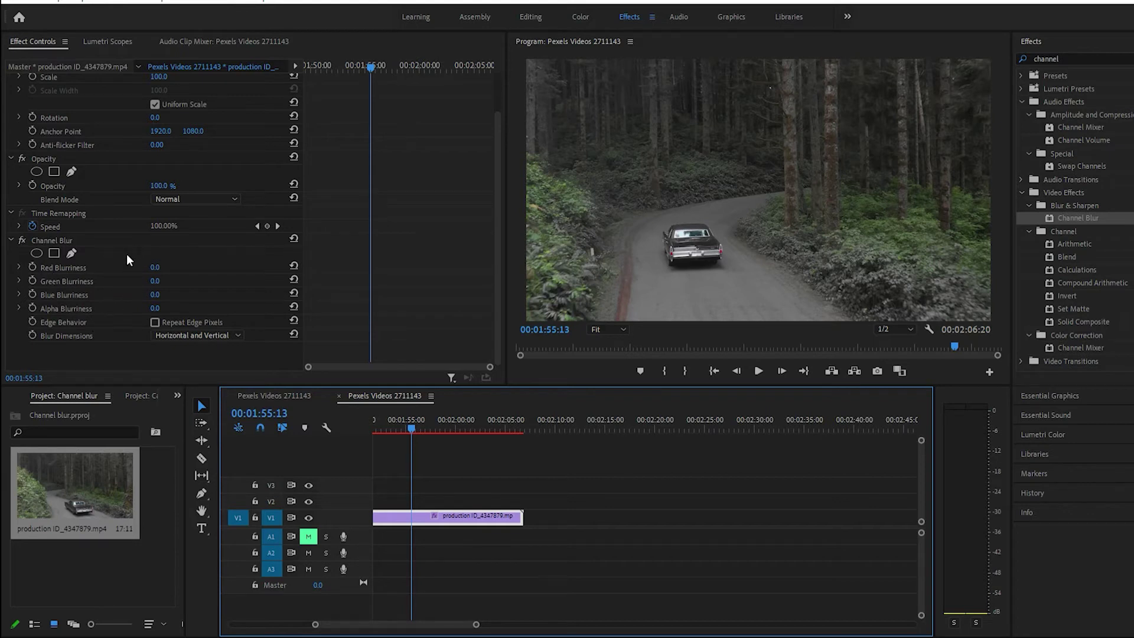
{"action": "left_click_drag", "start_coordinate": [161, 258], "coordinate": [198, 267]}
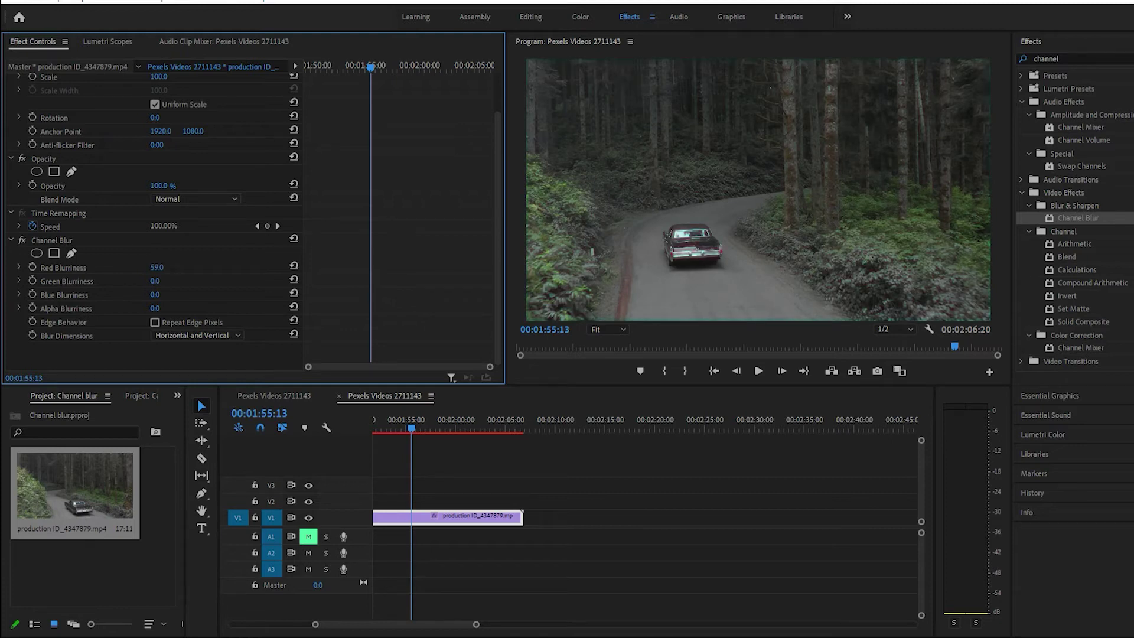
{"action": "left_click_drag", "start_coordinate": [165, 267], "coordinate": [170, 258]}
{"action": "left_click_drag", "start_coordinate": [155, 281], "coordinate": [160, 280]}
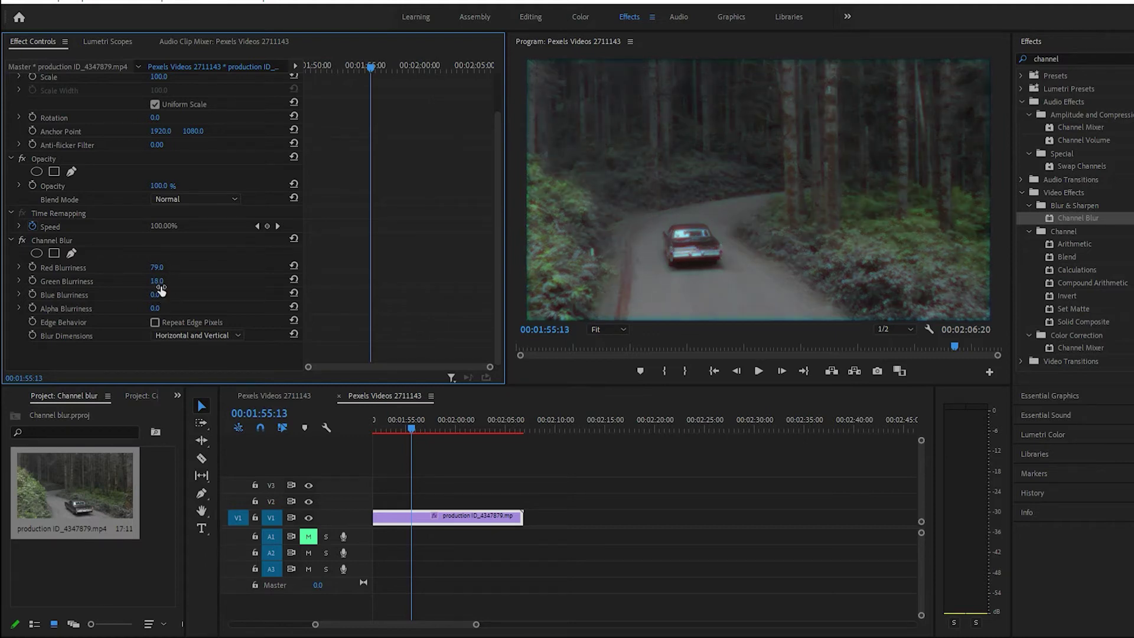
{"action": "left_click_drag", "start_coordinate": [154, 294], "coordinate": [146, 294]}
{"action": "mouse_move", "coordinate": [155, 308]}
{"action": "left_mouse_down"}
{"action": "mouse_move", "coordinate": [176, 308]}
{"action": "mouse_move", "coordinate": [118, 308]}
{"action": "mouse_move", "coordinate": [141, 308]}
{"action": "left_mouse_up"}
{"action": "mouse_move", "coordinate": [157, 267]}
{"action": "left_mouse_down"}
{"action": "mouse_move", "coordinate": [179, 267]}
{"action": "mouse_move", "coordinate": [168, 254]}
{"action": "left_mouse_up"}
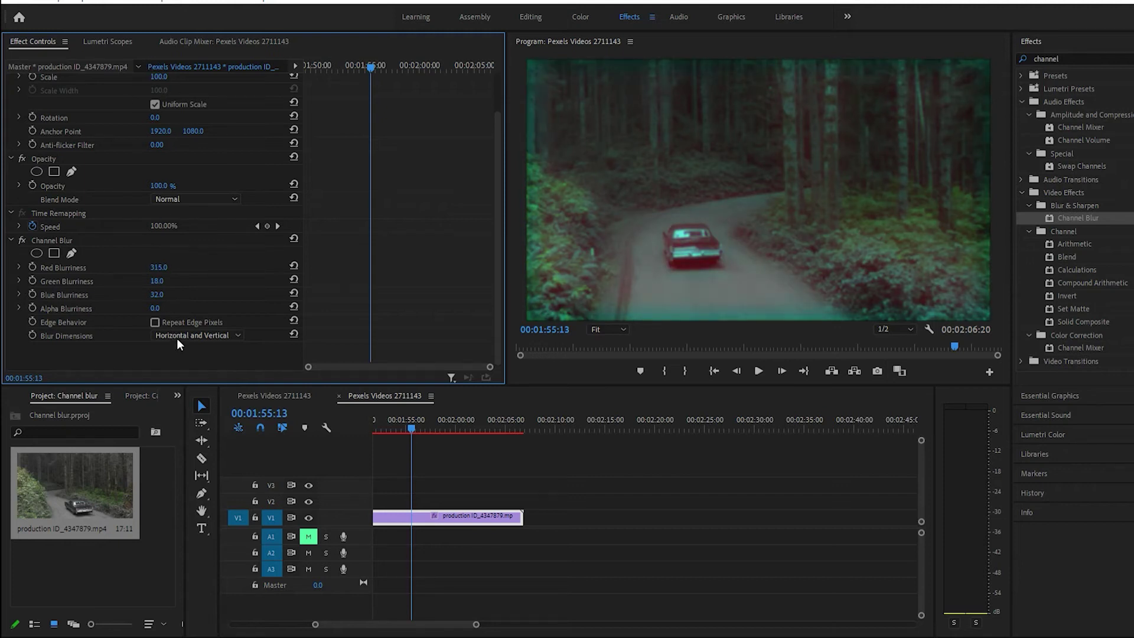
{"action": "left_click_drag", "start_coordinate": [157, 281], "coordinate": [178, 281]}
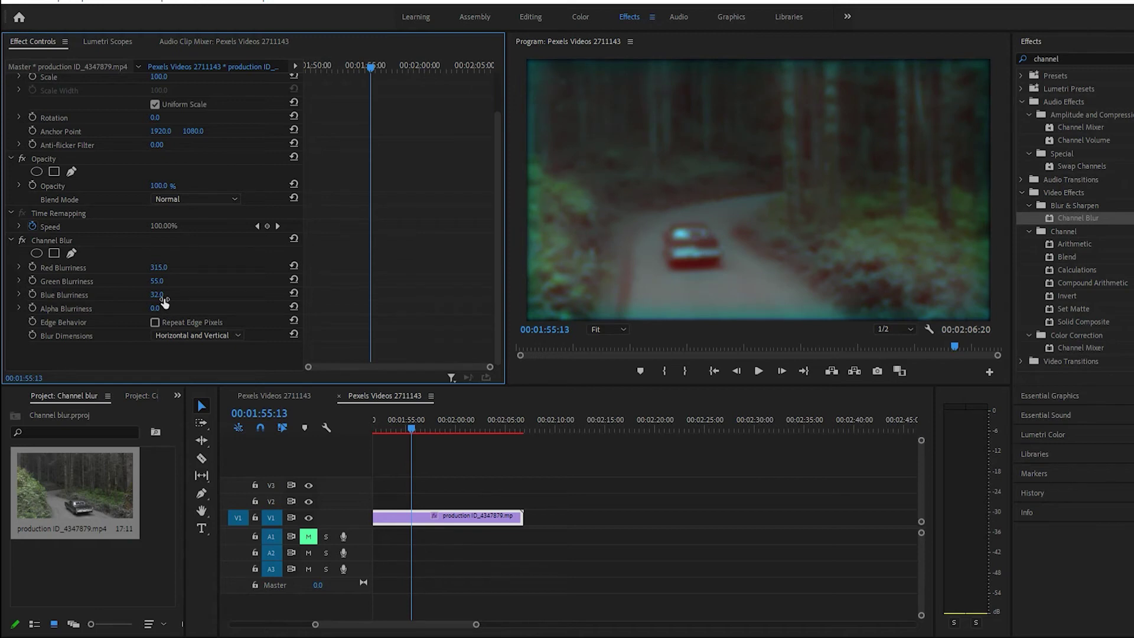
{"action": "left_click_drag", "start_coordinate": [164, 306], "coordinate": [155, 306]}
- Leave Repeat Edge Pixels off and set Blur Dimensions to Vertical
{"action": "left_click", "coordinate": [155, 322]}
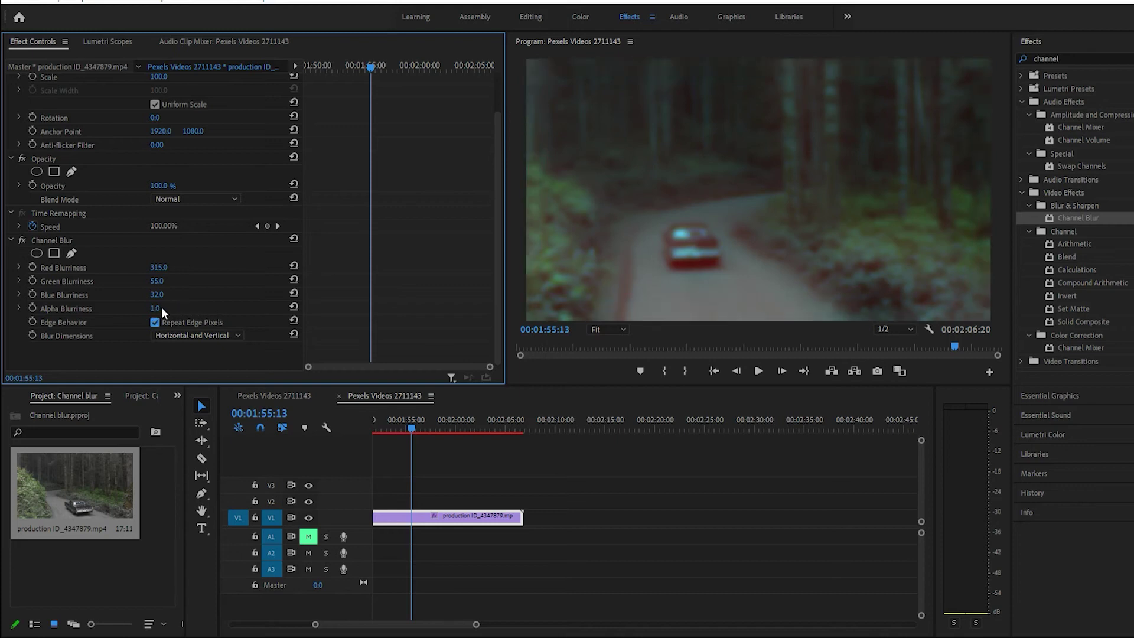
{"action": "left_click", "coordinate": [154, 322]}
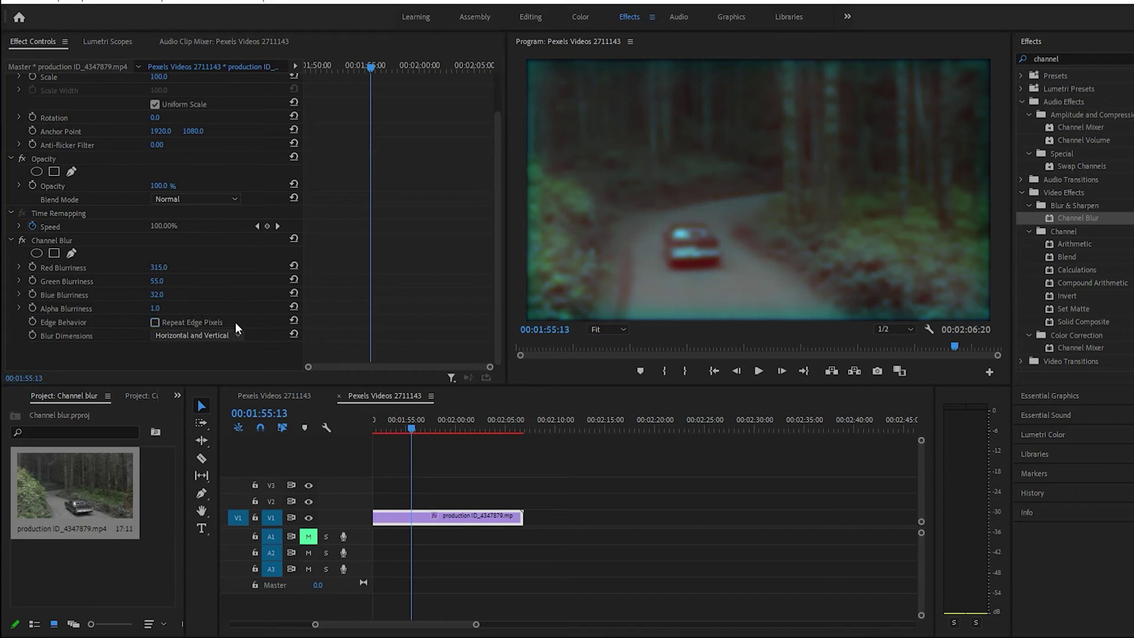
{"action": "left_click", "coordinate": [213, 348]}
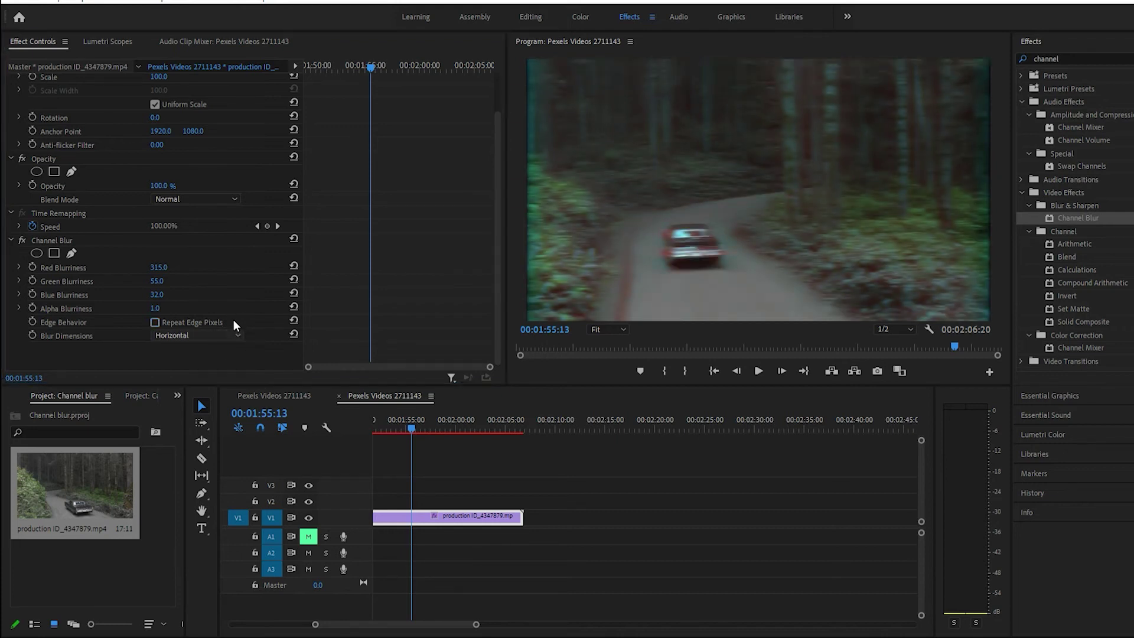
{"action": "left_click", "coordinate": [194, 360]}
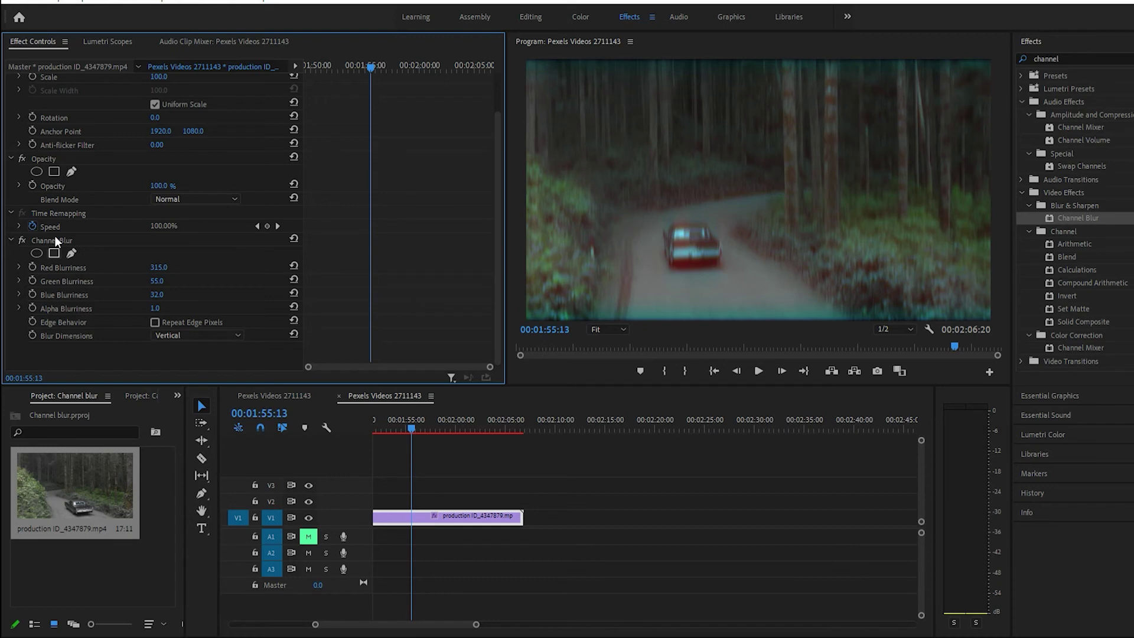
- Add a rectangle mask to Channel Blur and reshape its four corners around the road and car
{"action": "left_click", "coordinate": [54, 252]}
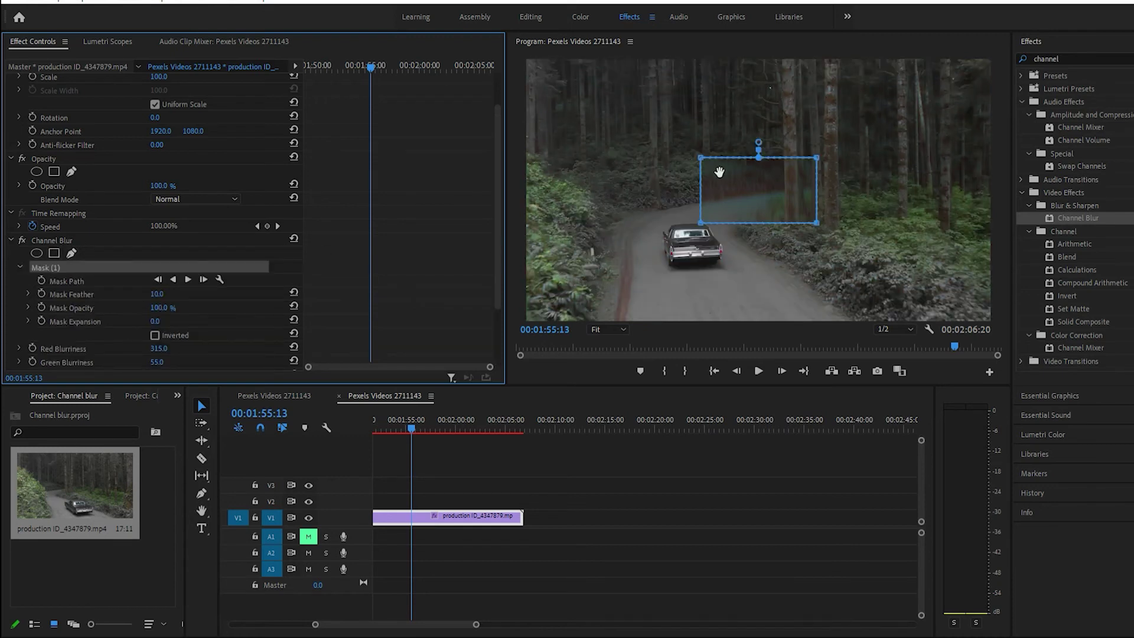
{"action": "left_click", "coordinate": [762, 189]}
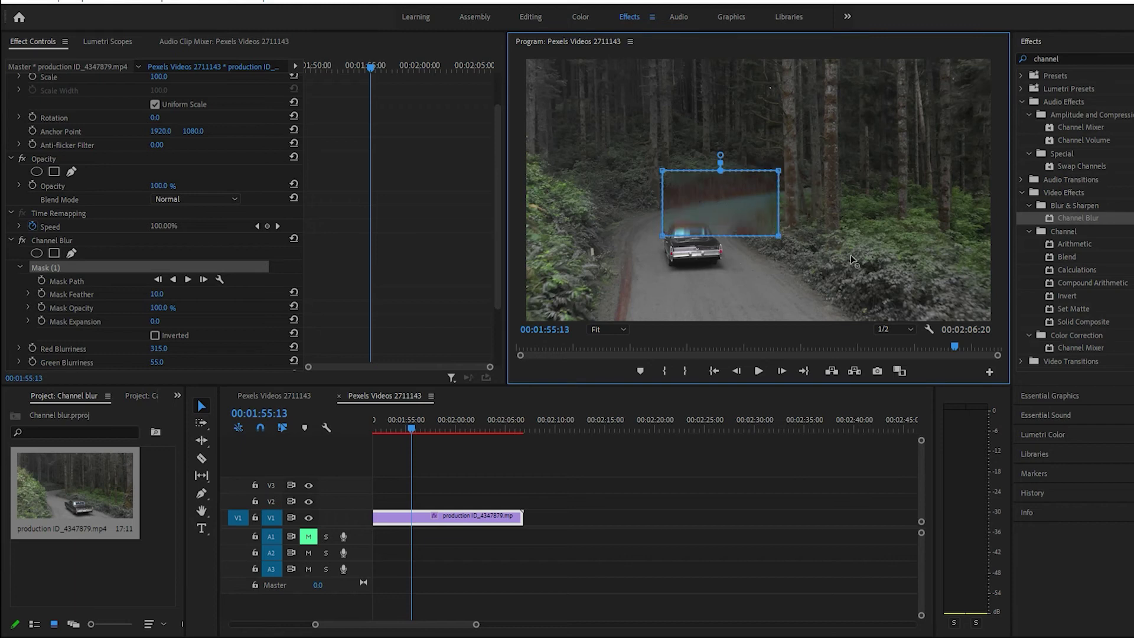
{"action": "left_click_drag", "start_coordinate": [851, 259], "coordinate": [915, 287]}
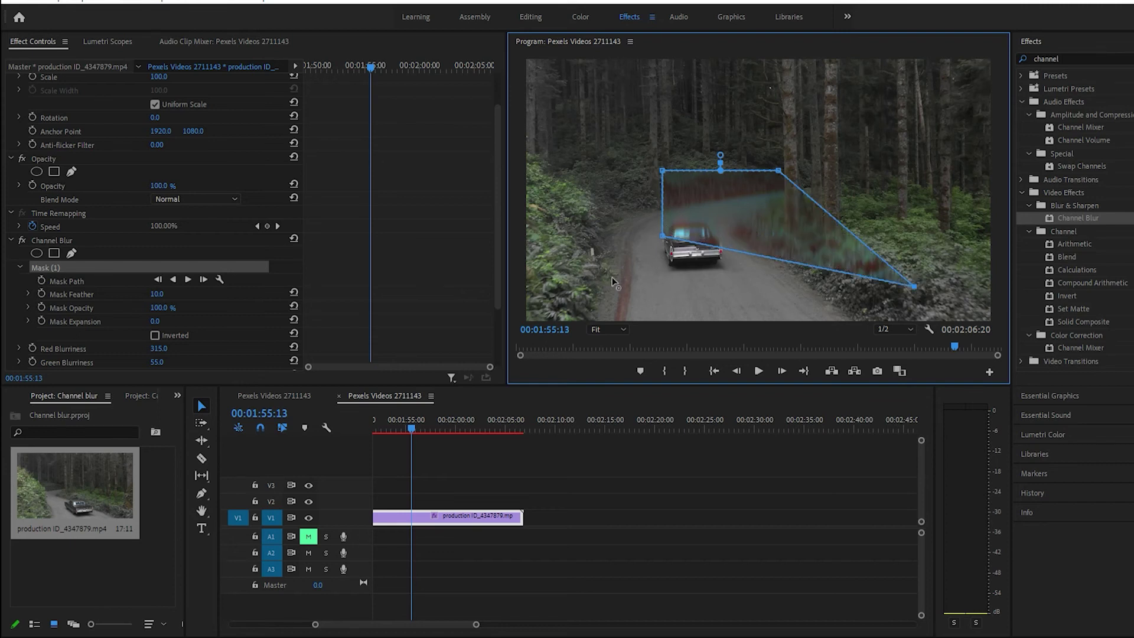
{"action": "left_click_drag", "start_coordinate": [612, 278], "coordinate": [611, 290]}
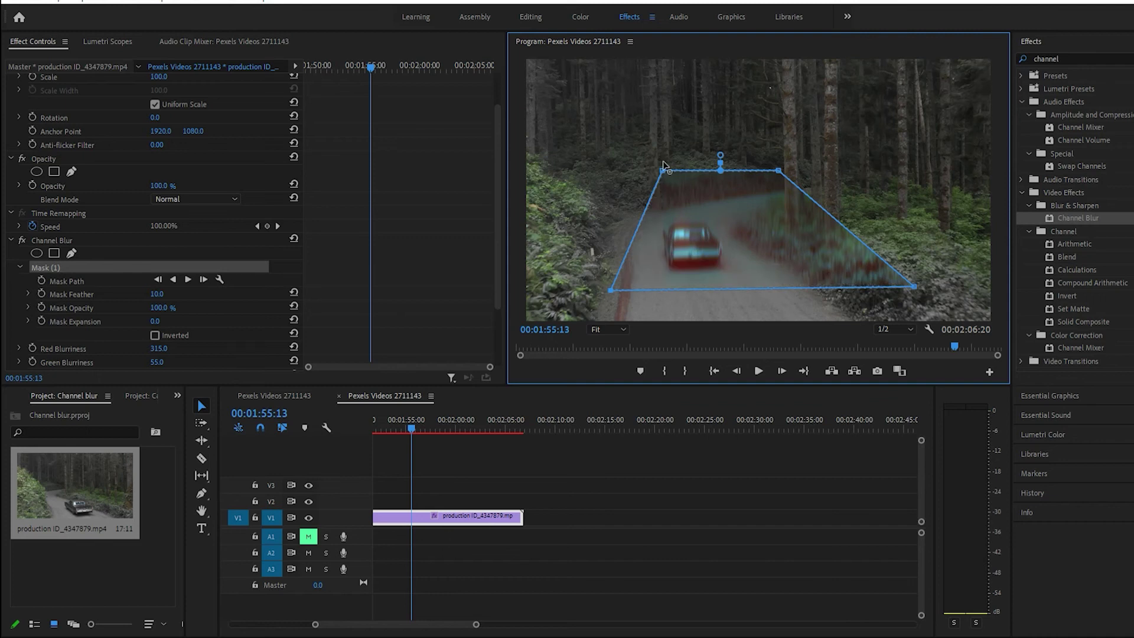
{"action": "left_click_drag", "start_coordinate": [663, 163], "coordinate": [604, 129]}
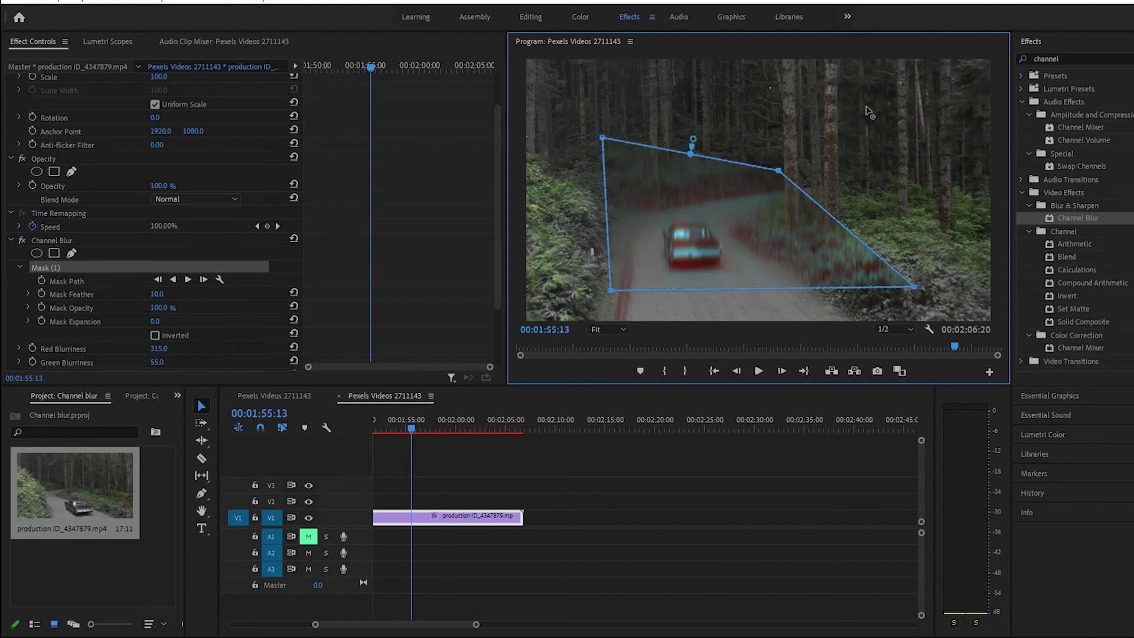
{"action": "left_click_drag", "start_coordinate": [867, 104], "coordinate": [893, 110]}
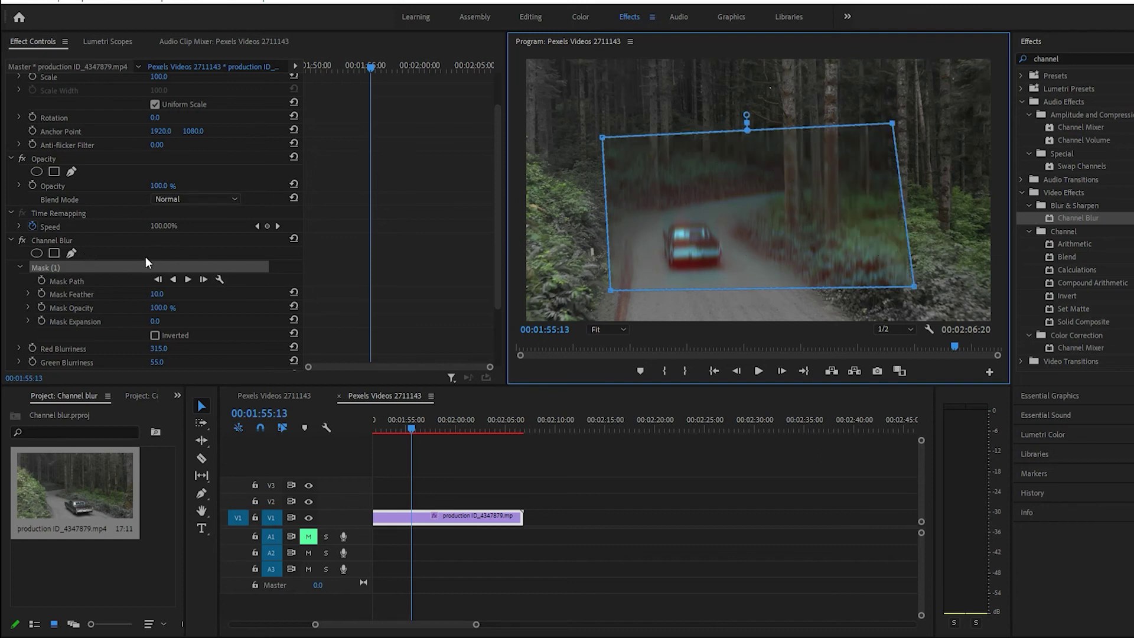
- Set the Channel Blur mask to Mask Feather 170 and Mask Expansion 50
{"action": "left_click_drag", "start_coordinate": [158, 289], "coordinate": [231, 290]}
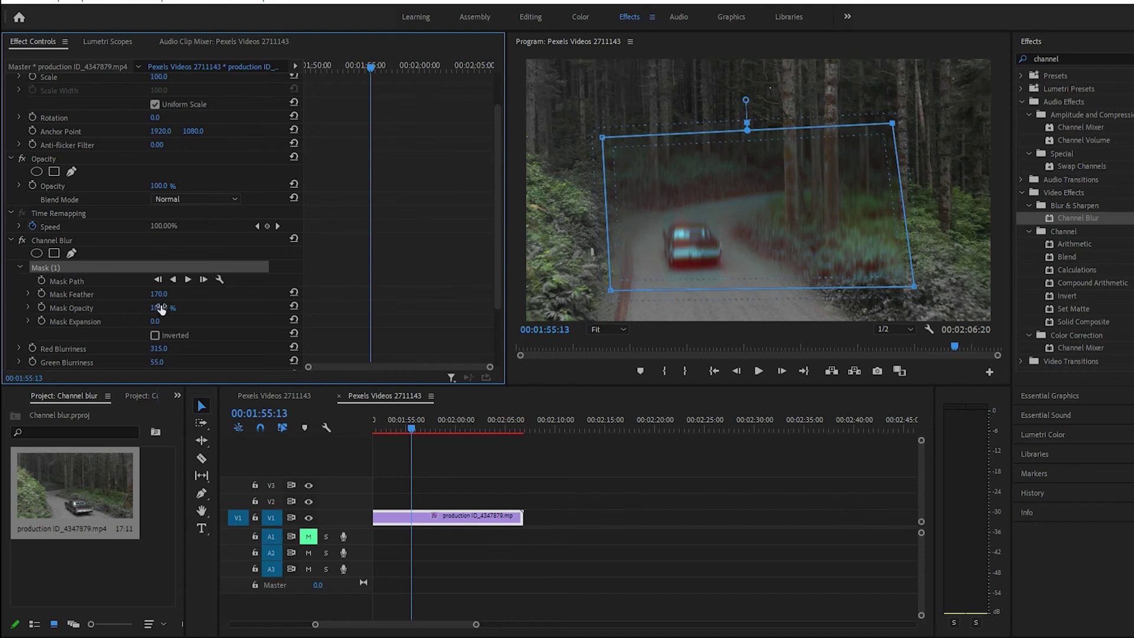
{"action": "left_click_drag", "start_coordinate": [158, 318], "coordinate": [166, 321]}
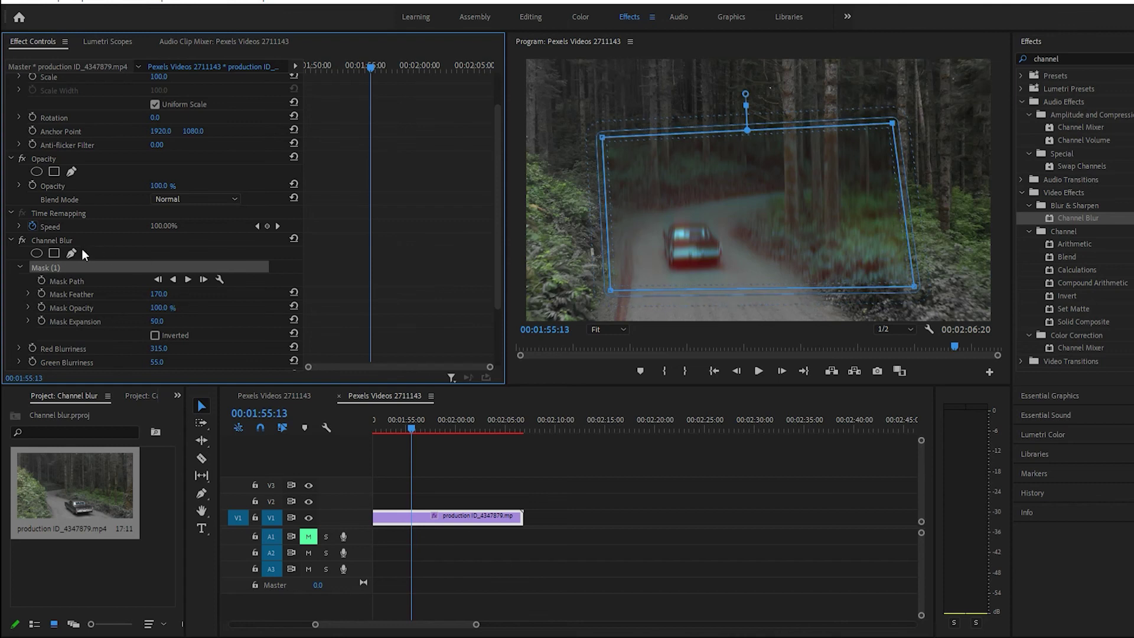
{"action": "scroll", "coordinate": [154, 313], "scroll_direction": "down", "scroll_amount": 3}
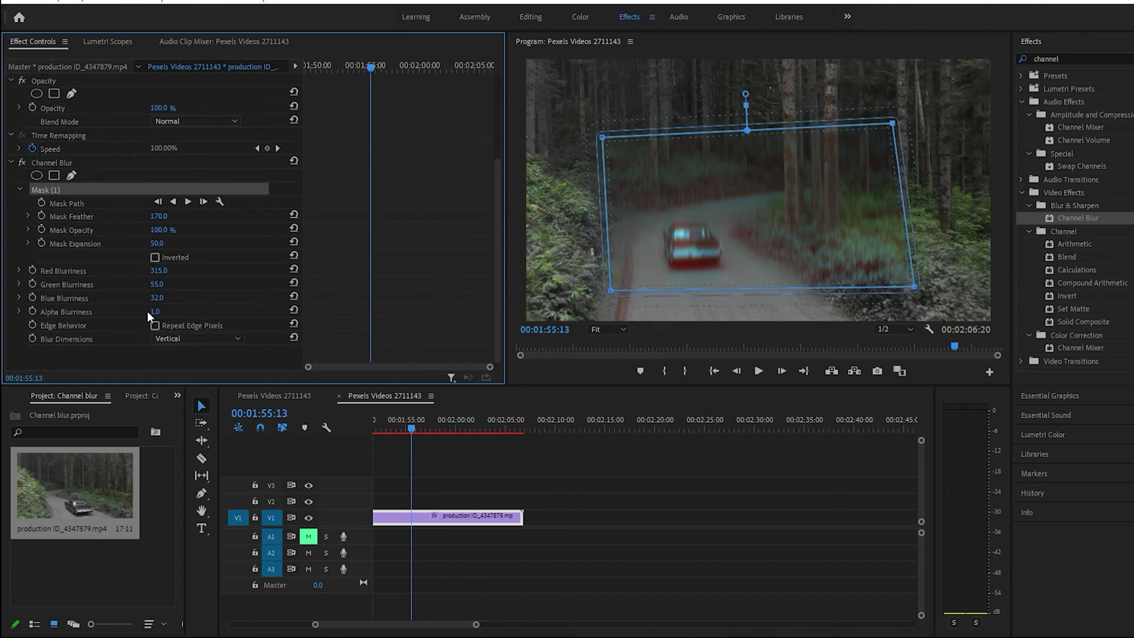
{"action": "scroll", "coordinate": [176, 296], "scroll_direction": "up", "scroll_amount": 1}
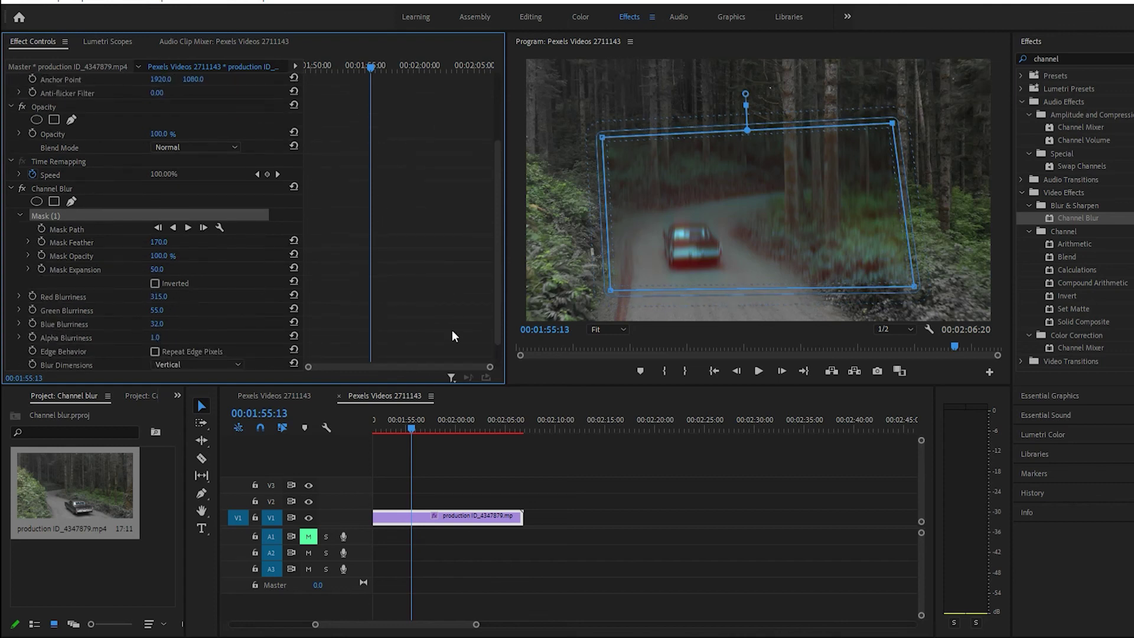
- Play the sequence from 00:01:51:22 and stop at about 00:02:00:02
{"action": "left_click", "coordinate": [377, 414]}
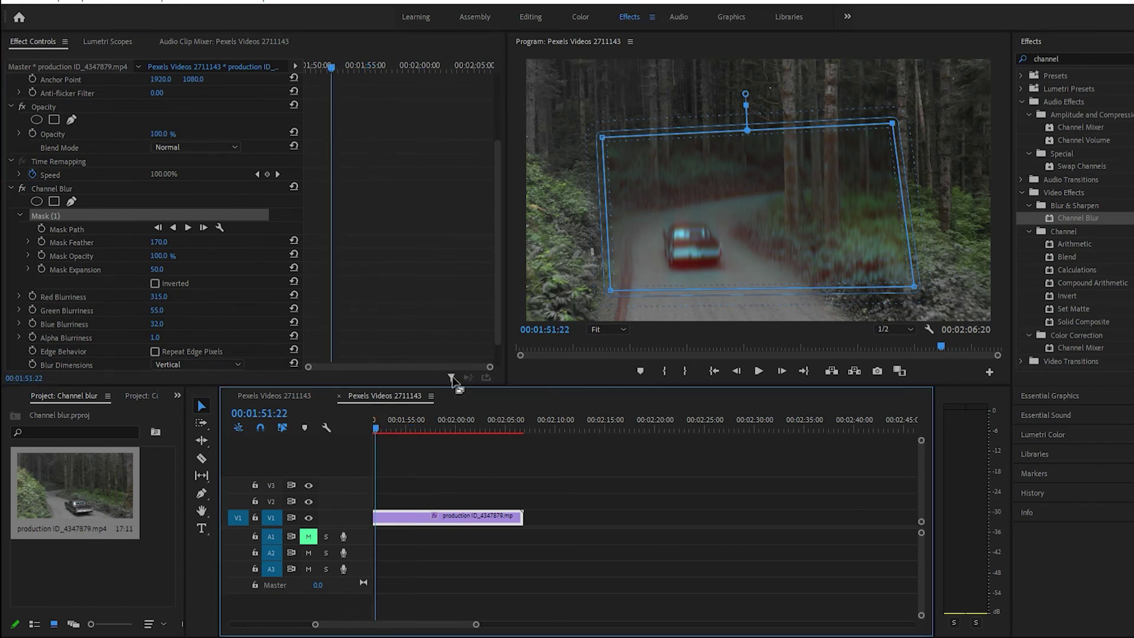
{"action": "key", "text": "space"}
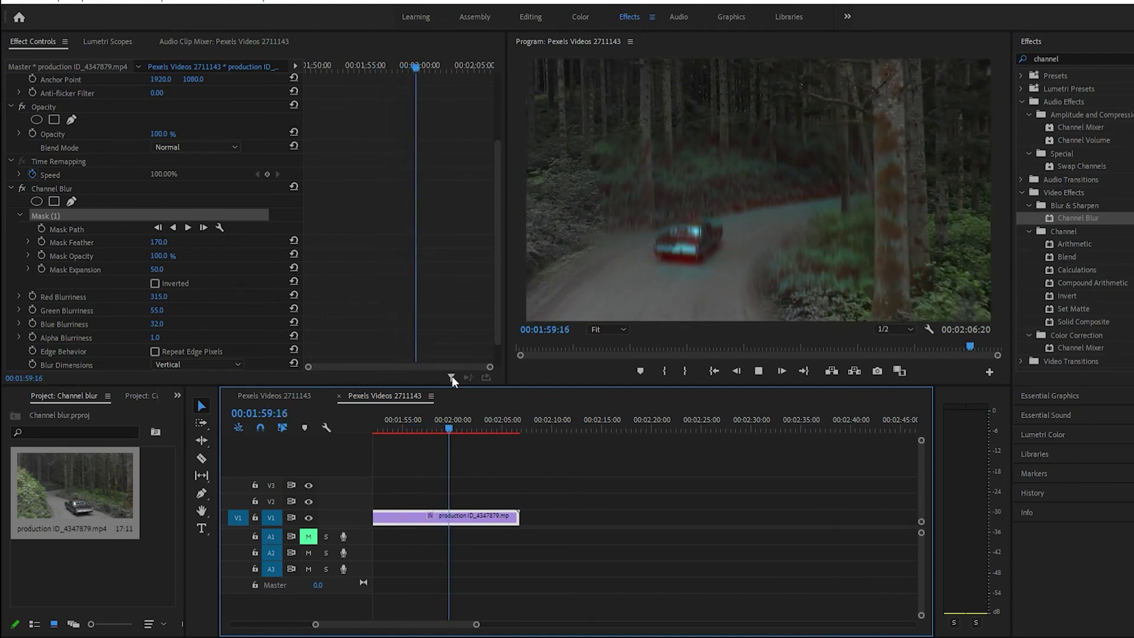
{"action": "key", "text": "space"}
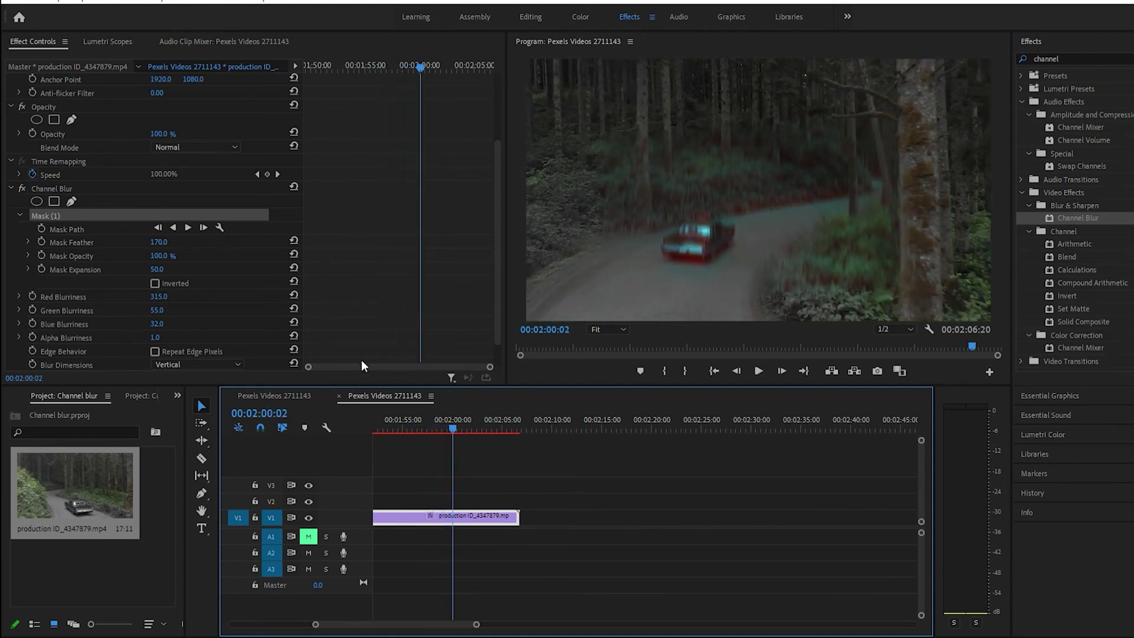